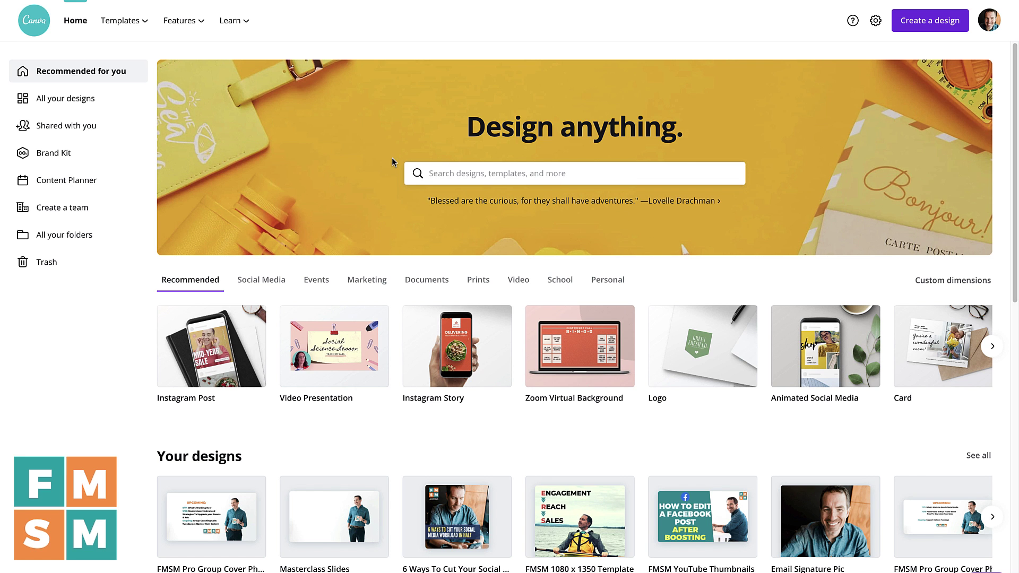
Step: Search 'facebook cover photo', open the Facebook Cover templates page and browse its template grid
{"action": "type", "text": "facebook "}
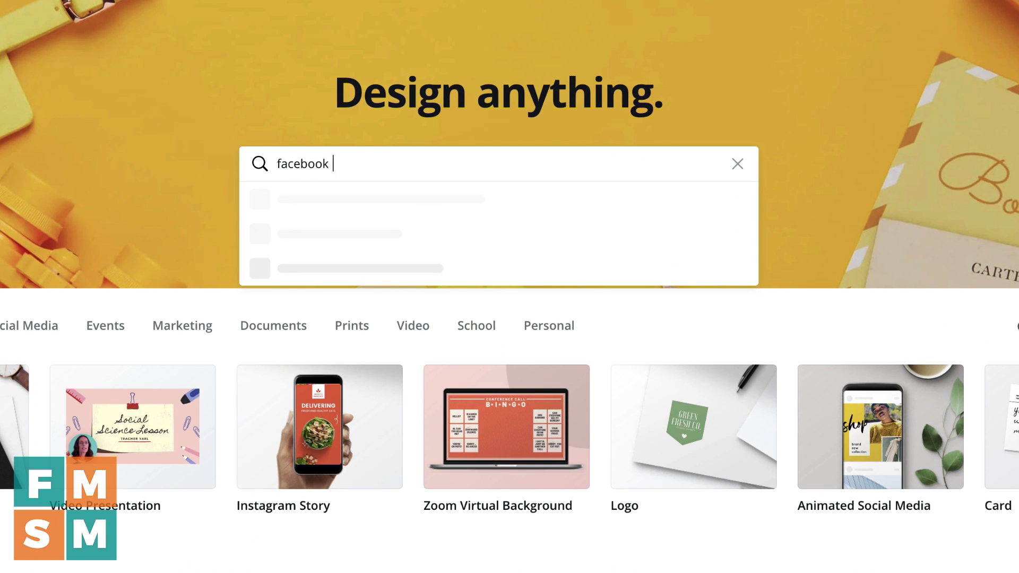
{"action": "type", "text": "cover photo"}
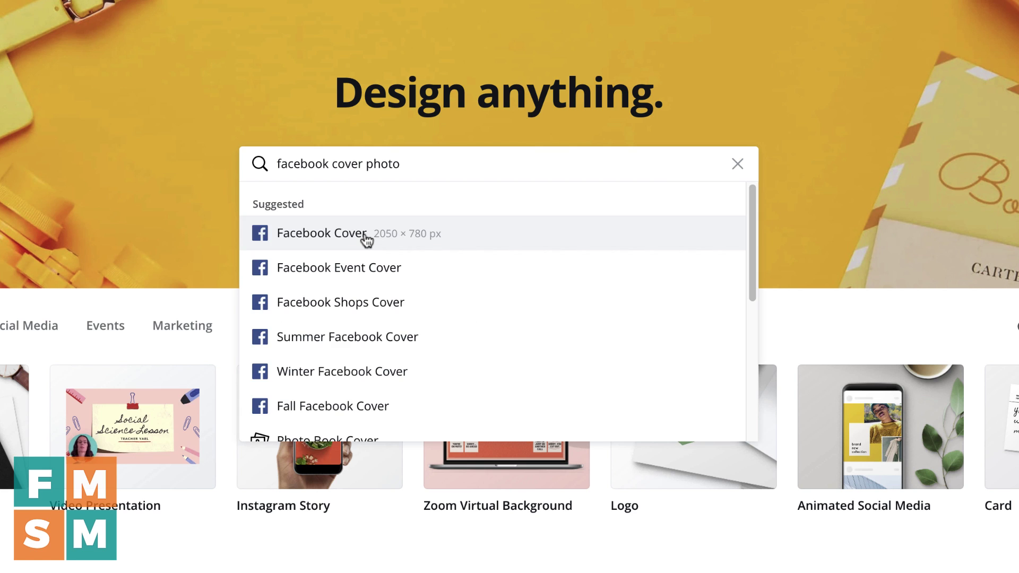
{"action": "left_click", "coordinate": [365, 237]}
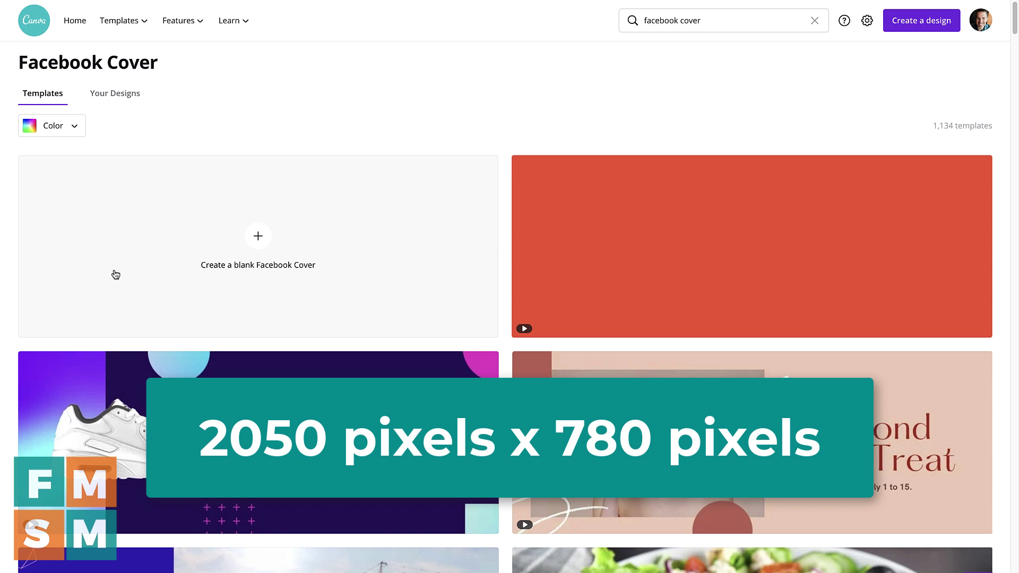
{"action": "scroll", "coordinate": [690, 403], "scroll_direction": "down", "scroll_amount": 5}
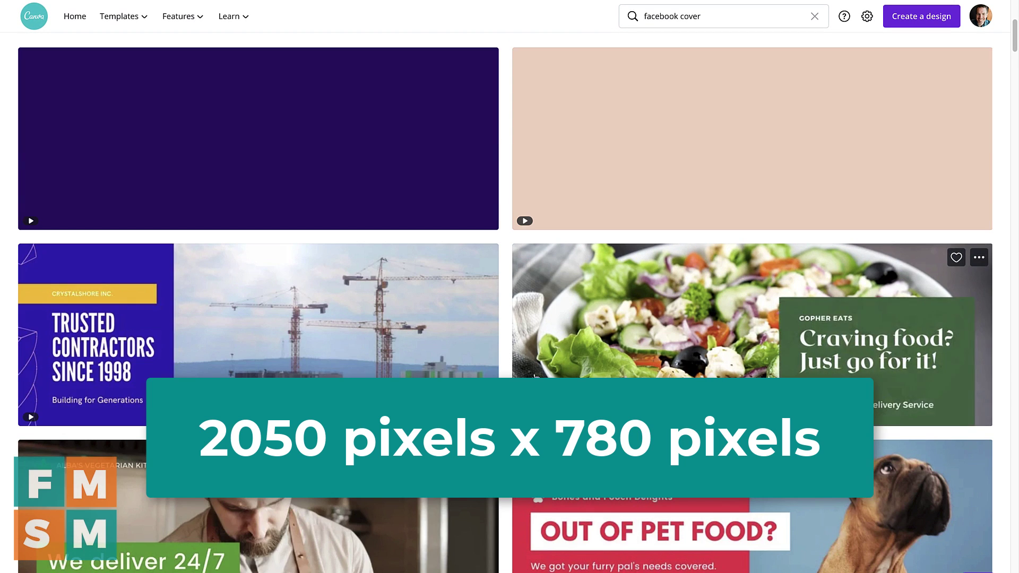
{"action": "scroll", "coordinate": [505, 307], "scroll_direction": "down", "scroll_amount": 5}
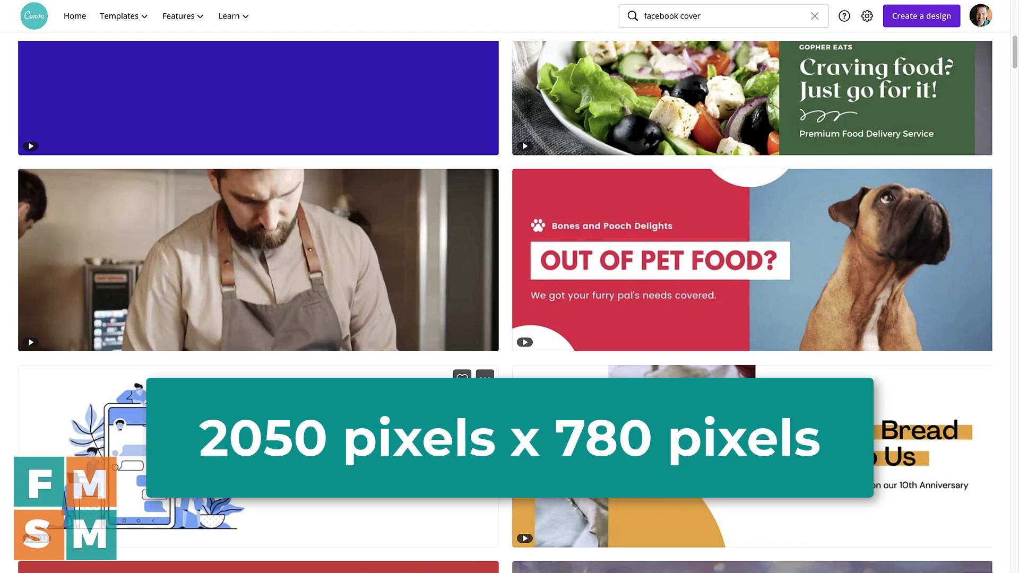
{"action": "scroll", "coordinate": [505, 307], "scroll_direction": "down", "scroll_amount": 3}
{"action": "scroll", "coordinate": [506, 308], "scroll_direction": "down", "scroll_amount": 4}
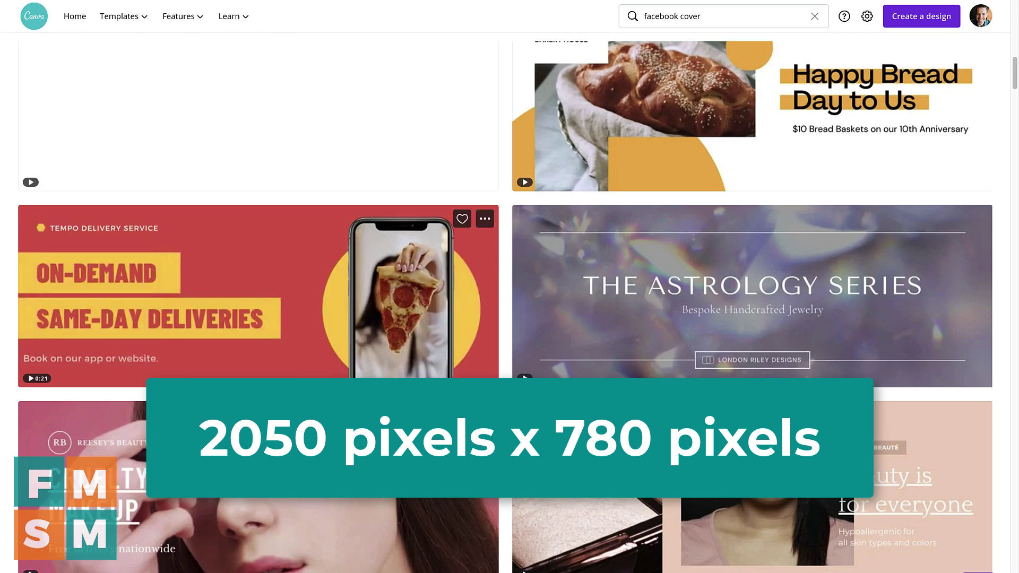
{"action": "scroll", "coordinate": [269, 244], "scroll_direction": "up", "scroll_amount": 15}
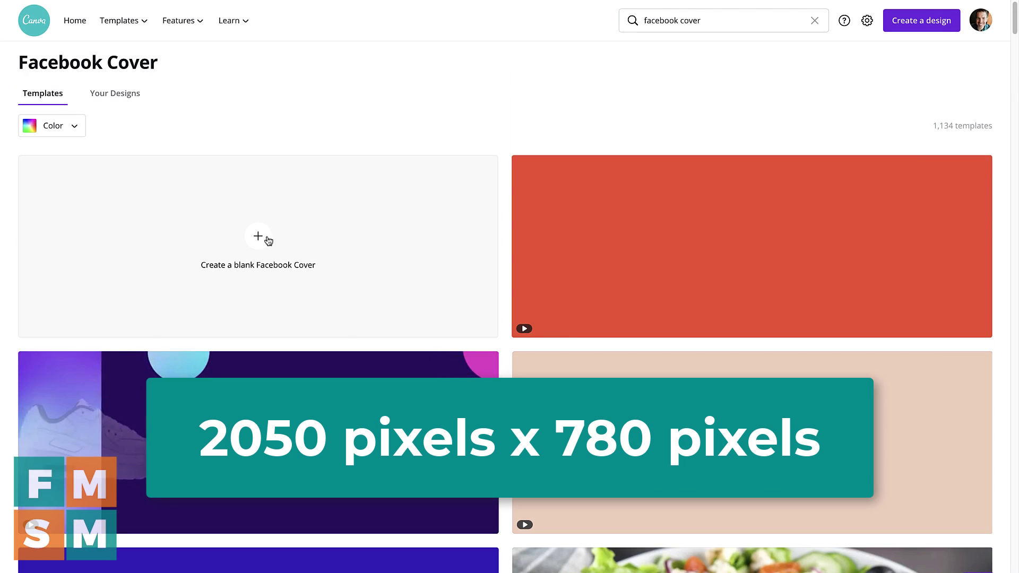
Step: Create a blank 2050 × 780 px Facebook Cover and show the Professional Photos collection
{"action": "left_click", "coordinate": [258, 235]}
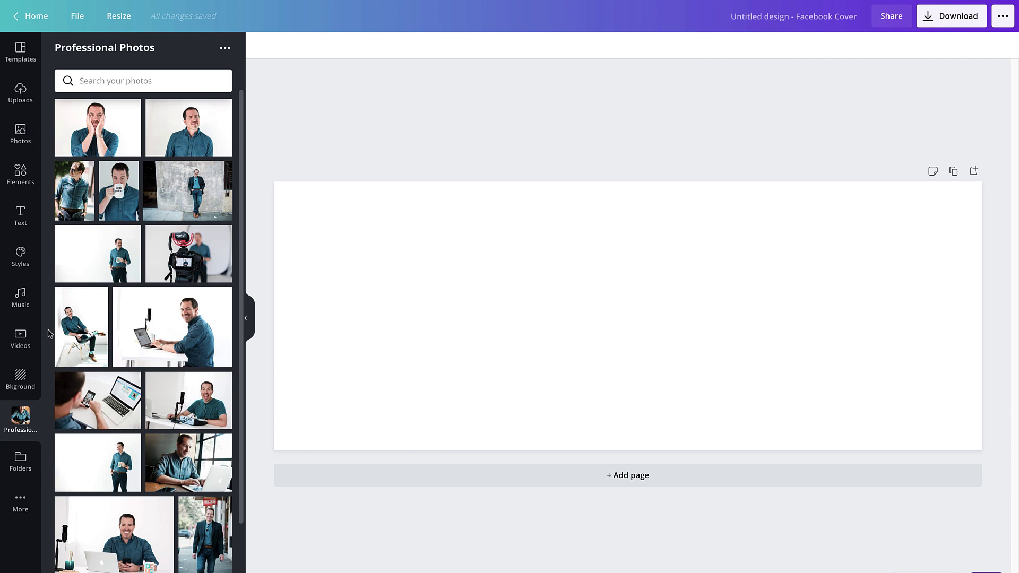
{"action": "left_click", "coordinate": [21, 135]}
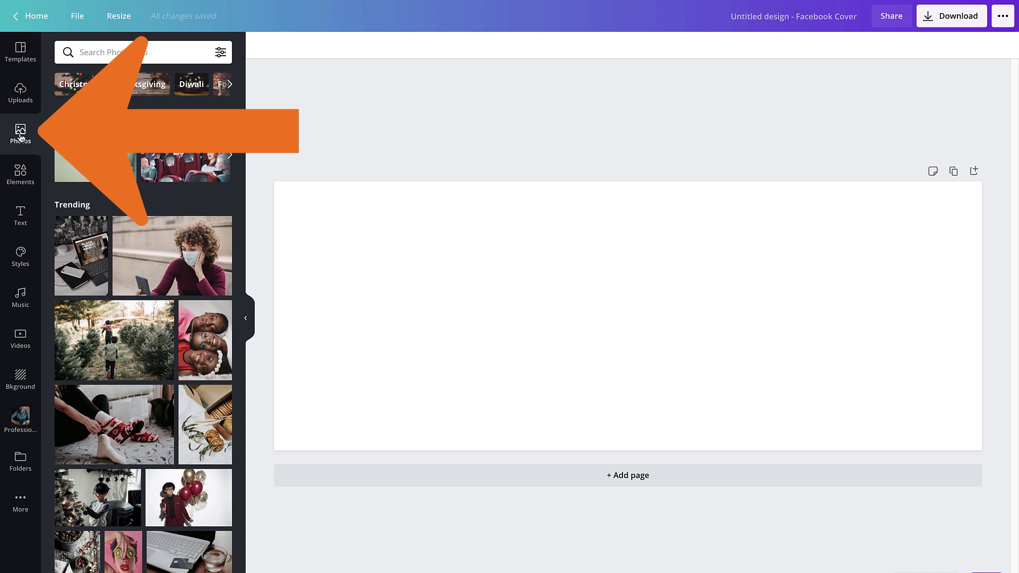
{"action": "left_click", "coordinate": [19, 419]}
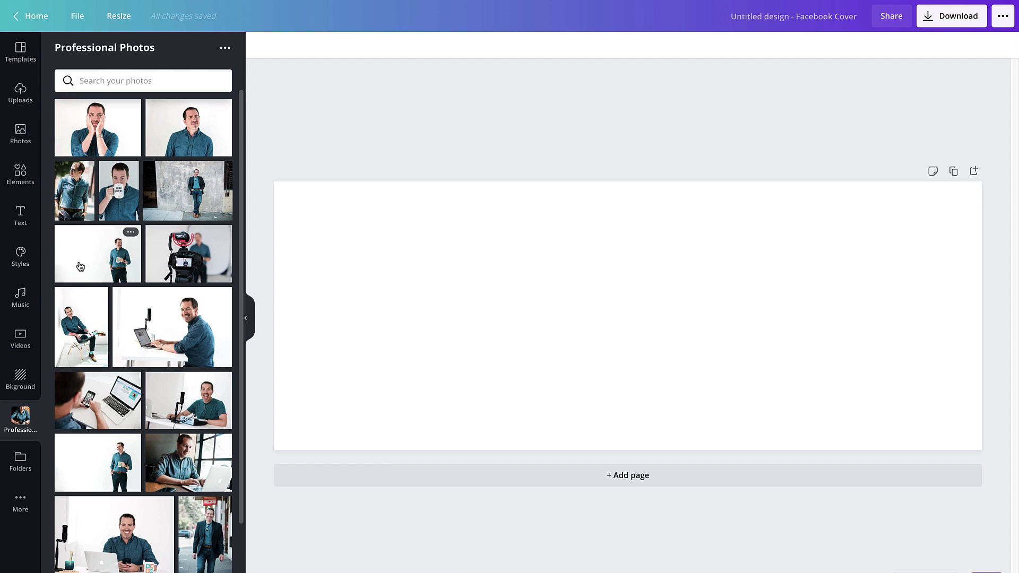
Step: Set the laptop photo as the cover background and shift its framing down
{"action": "left_click_drag", "start_coordinate": [188, 463], "coordinate": [286, 276]}
{"action": "double_click", "coordinate": [503, 292]}
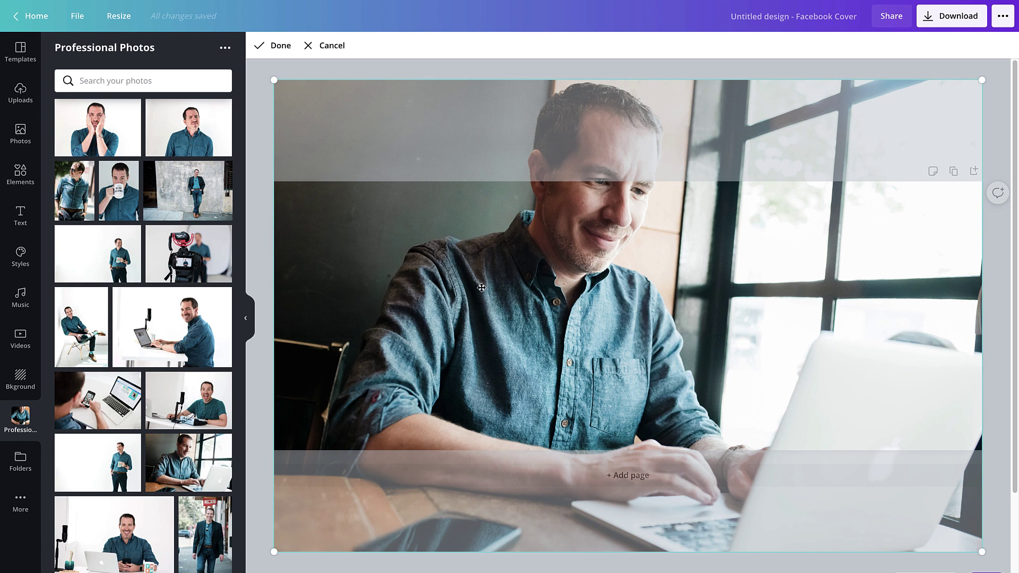
{"action": "left_click_drag", "start_coordinate": [573, 268], "coordinate": [581, 336]}
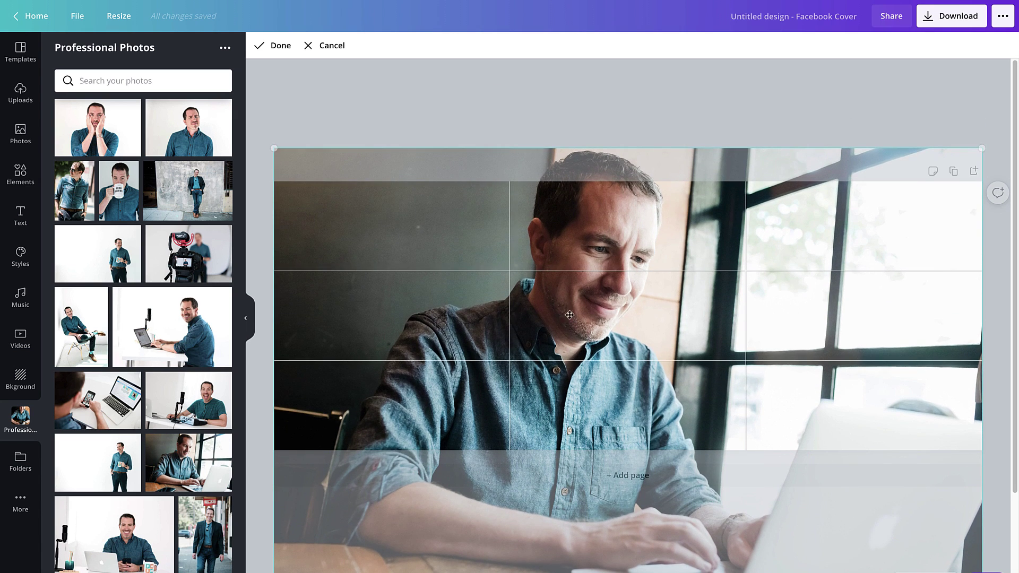
{"action": "left_click", "coordinate": [363, 102]}
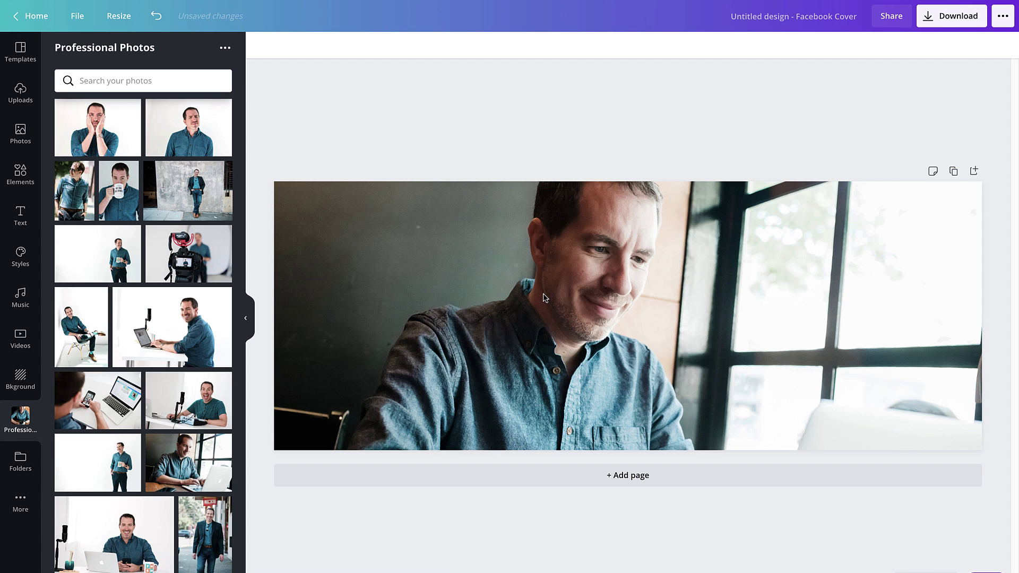
Step: Replace the background with the man-with-mug photo, framed right, and add the FMSM PRO logo
{"action": "left_click_drag", "start_coordinate": [98, 462], "coordinate": [286, 348]}
{"action": "double_click", "coordinate": [554, 281]}
{"action": "left_click_drag", "start_coordinate": [555, 266], "coordinate": [574, 299]}
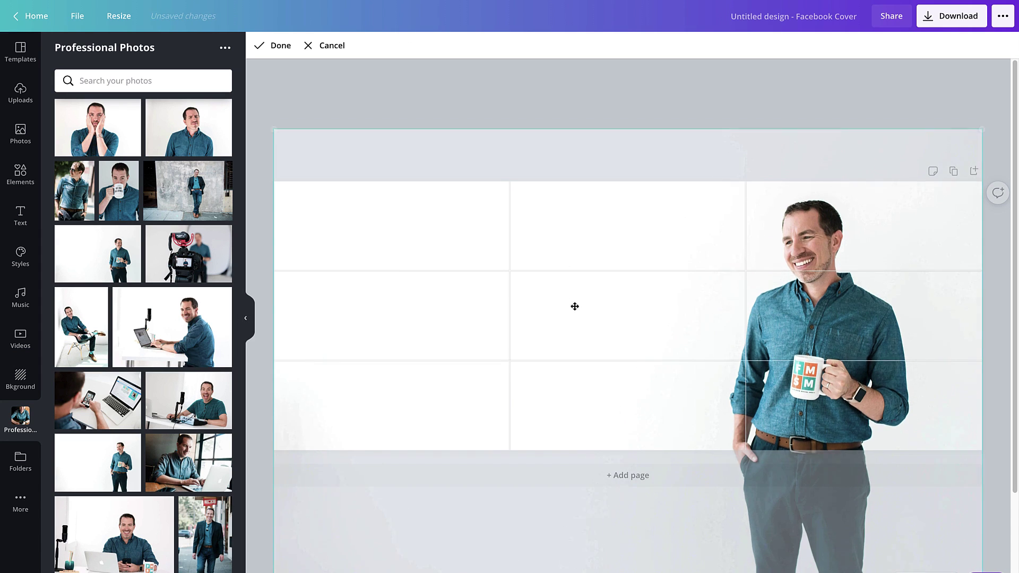
{"action": "left_click", "coordinate": [502, 116]}
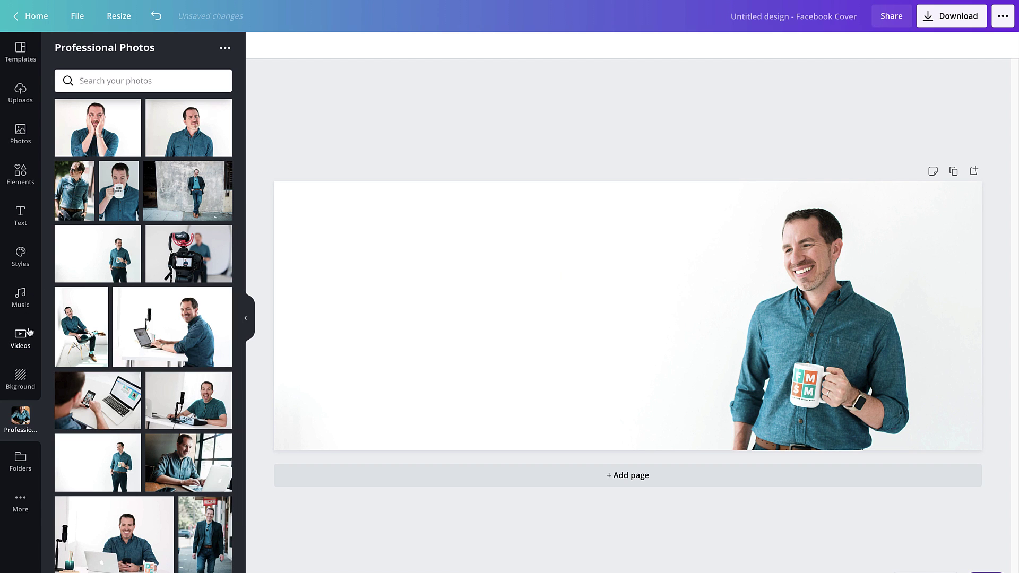
{"action": "left_click", "coordinate": [20, 460]}
{"action": "left_click", "coordinate": [143, 98]}
Step: Shrink the FMSM PRO logo, place it left of the man, and check the Download panel
{"action": "left_click_drag", "start_coordinate": [612, 333], "coordinate": [508, 309]}
{"action": "left_click_drag", "start_coordinate": [302, 222], "coordinate": [421, 257]}
{"action": "left_click_drag", "start_coordinate": [582, 308], "coordinate": [528, 288]}
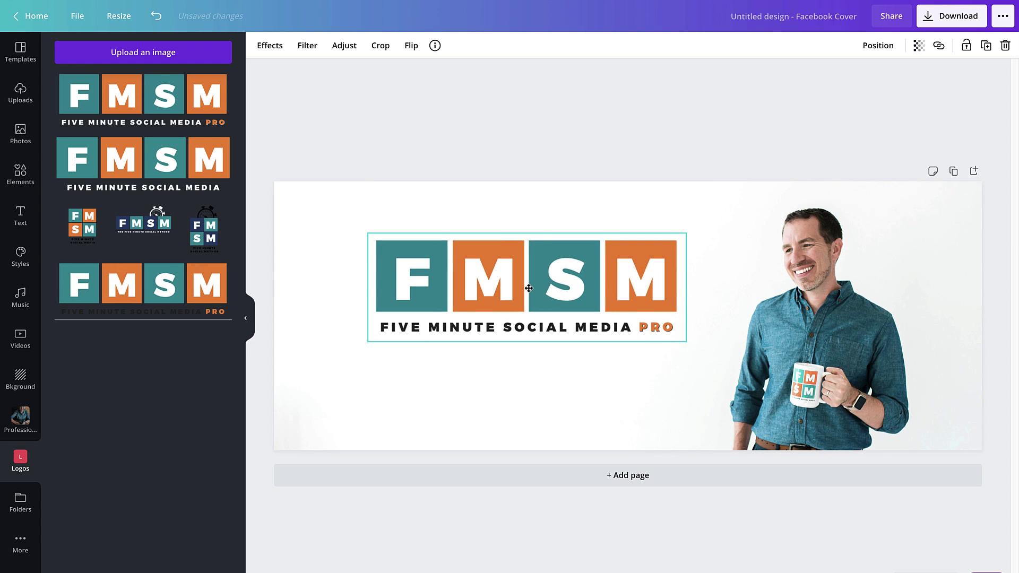
{"action": "left_click", "coordinate": [453, 147]}
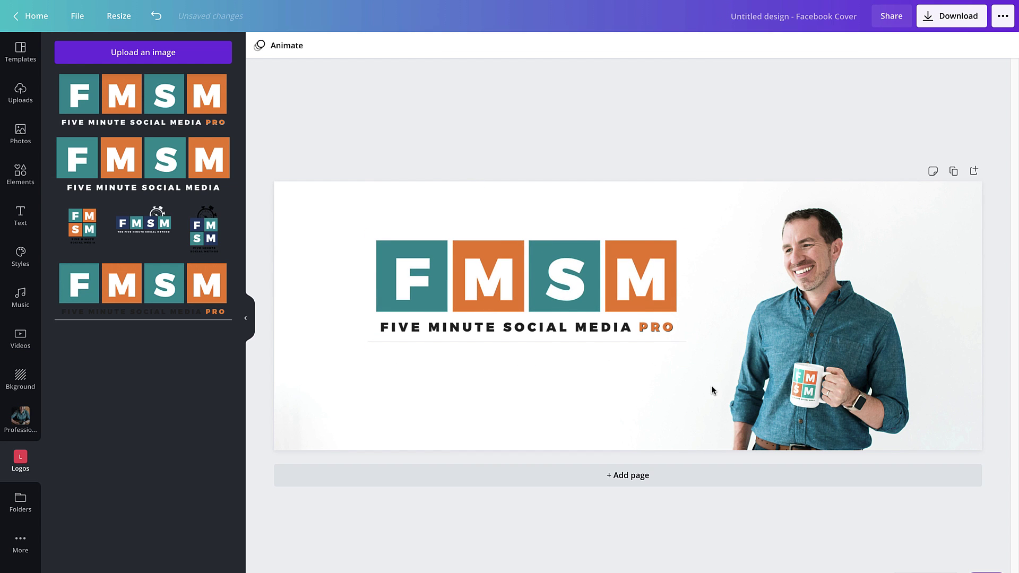
{"action": "left_click", "coordinate": [956, 19]}
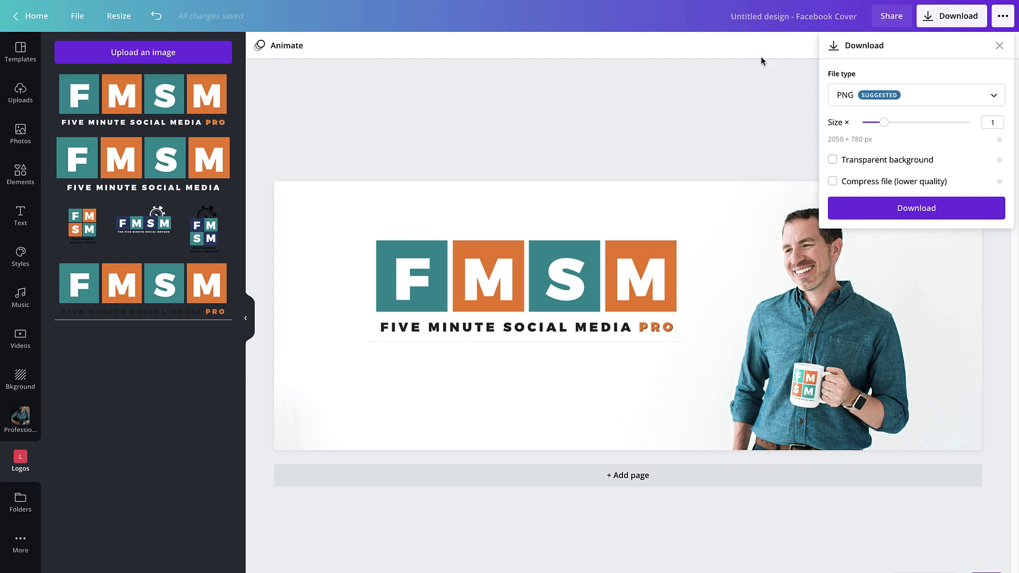
{"action": "left_click", "coordinate": [663, 75]}
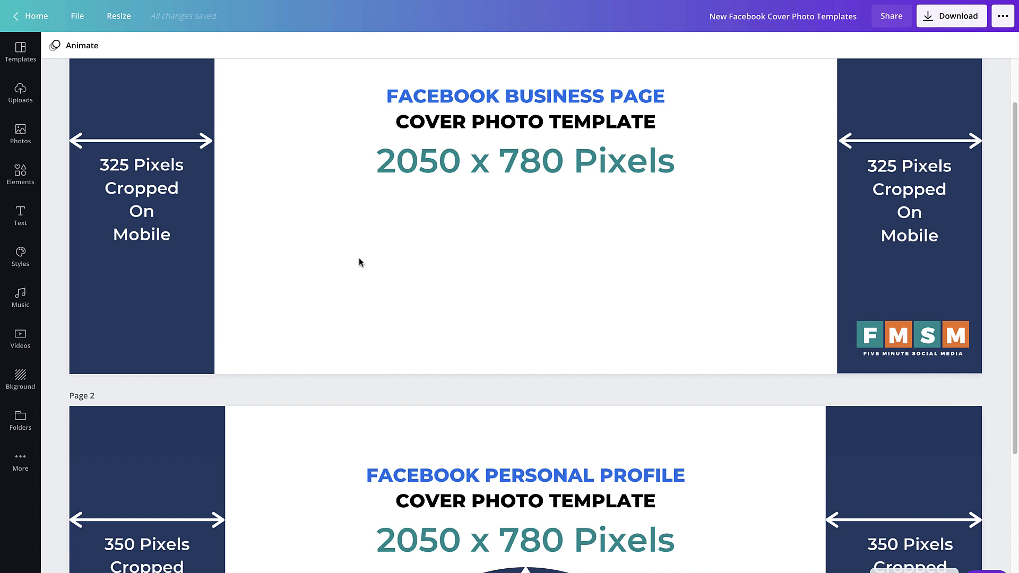
Step: Confirm in Resize that the FMSM Pro Group Cover Photos custom size is 2050 × 780 px
{"action": "scroll", "coordinate": [358, 257], "scroll_direction": "down", "scroll_amount": 4}
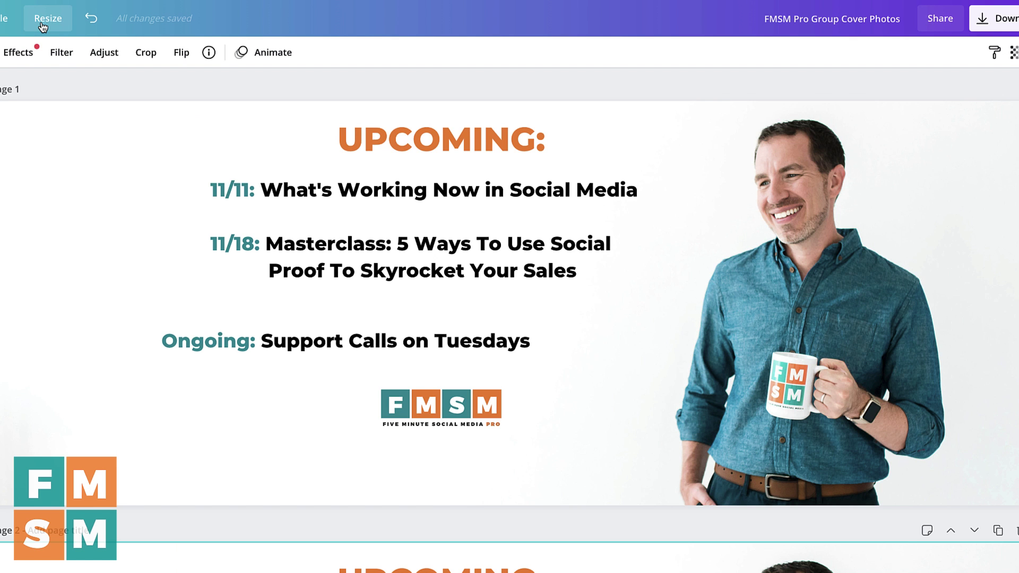
{"action": "left_click", "coordinate": [43, 26]}
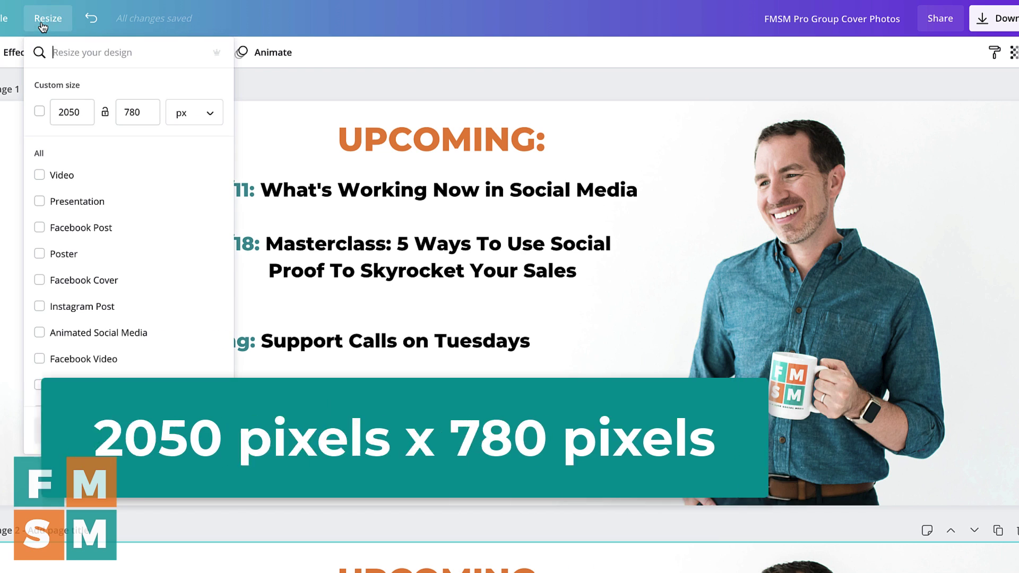
{"action": "left_click", "coordinate": [73, 112]}
{"action": "left_click", "coordinate": [143, 121]}
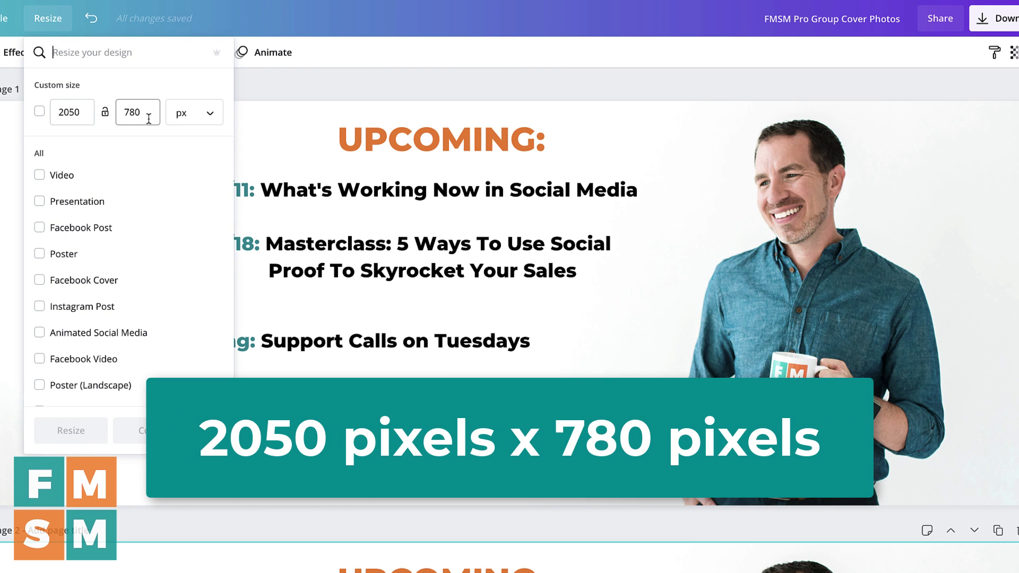